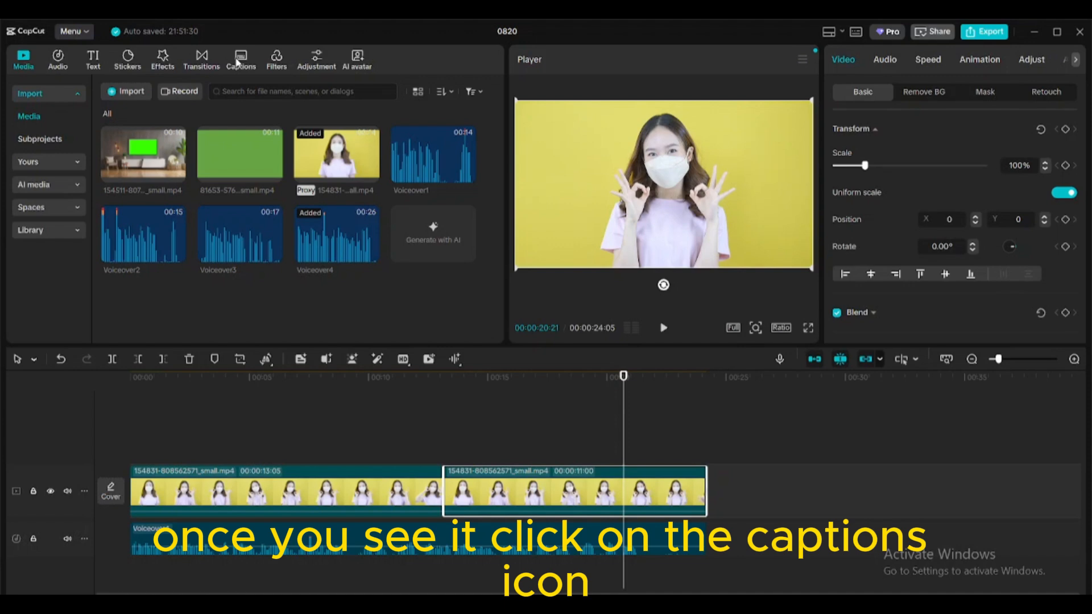
Generate auto captions for the video with English as the spoken language and no bilingual captions.
{"action": "left_click", "coordinate": [237, 62]}
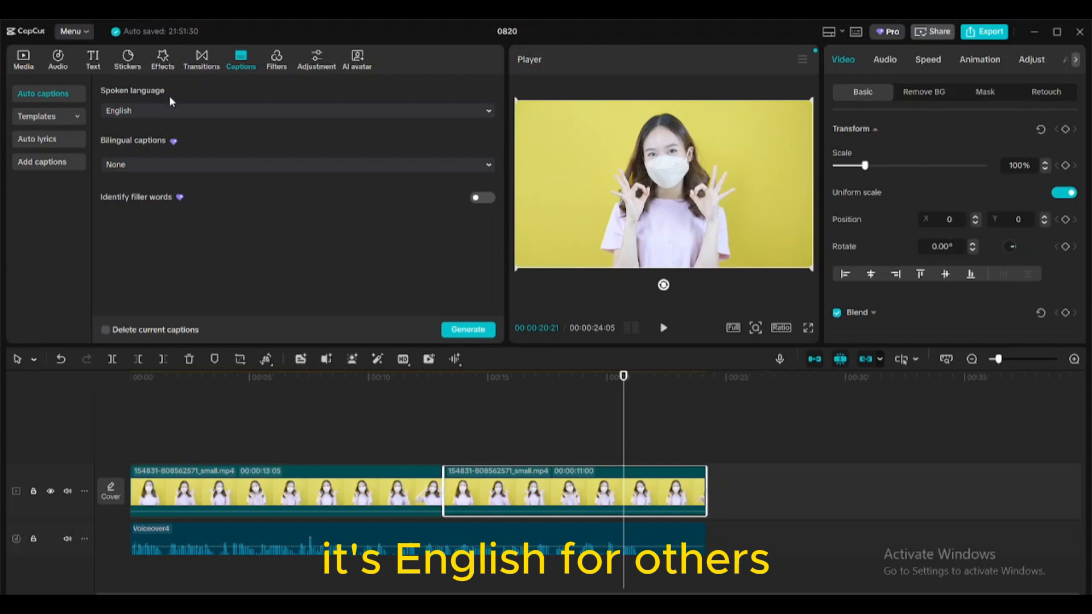
{"action": "left_click", "coordinate": [484, 115]}
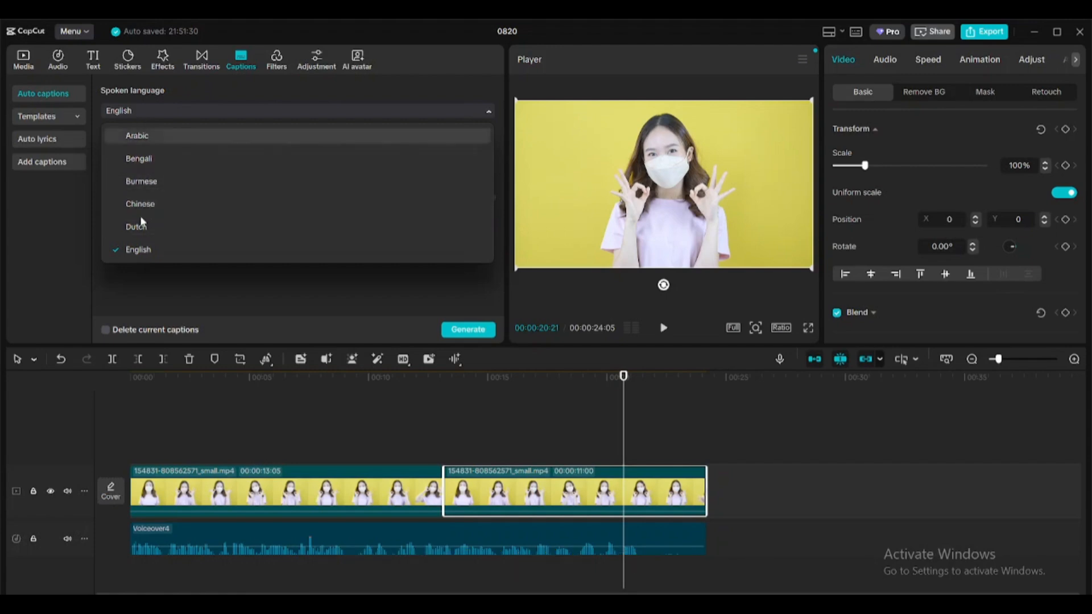
{"action": "left_click", "coordinate": [138, 254]}
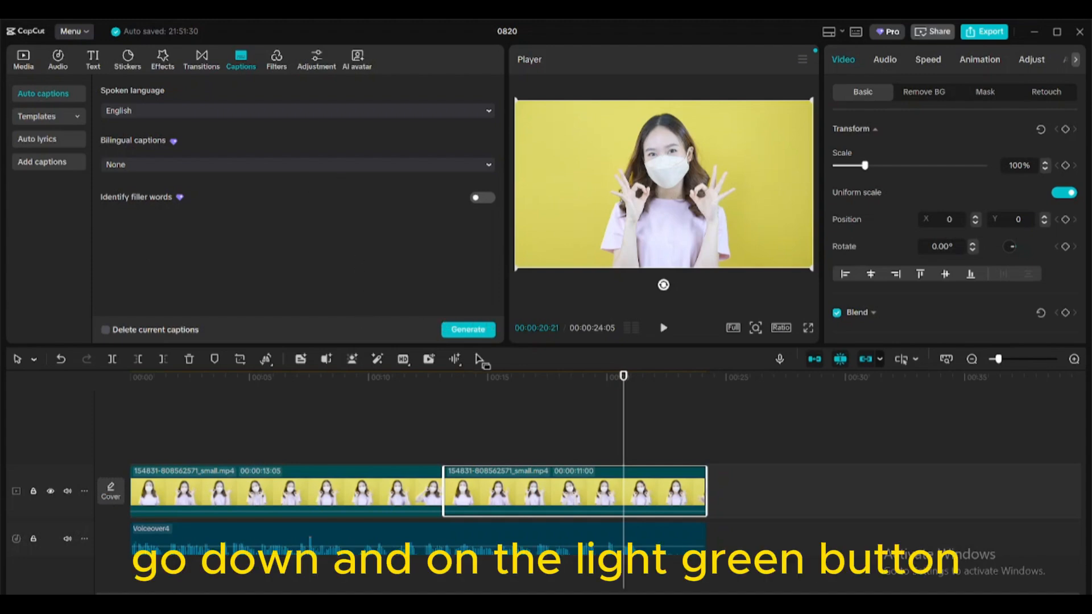
{"action": "left_click", "coordinate": [468, 331]}
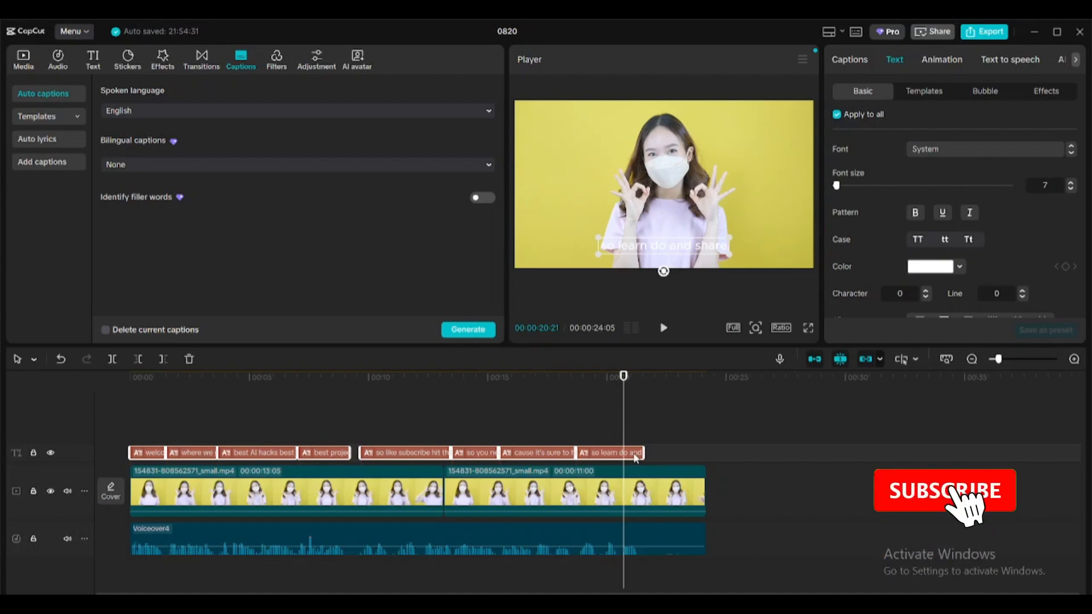
Set the text color of all generated captions to black (000000).
{"action": "left_click", "coordinate": [576, 424]}
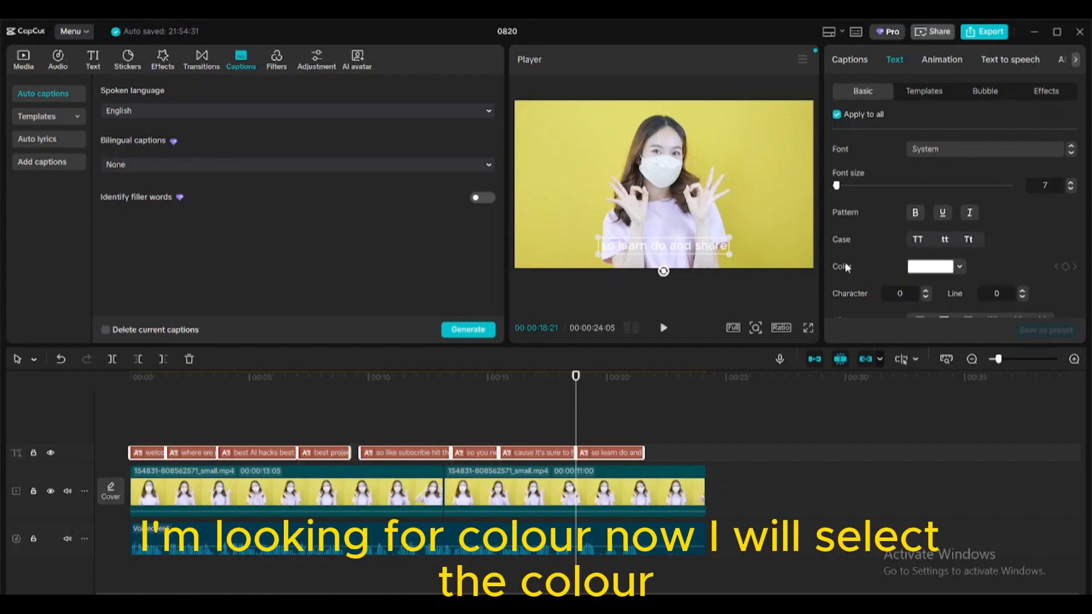
{"action": "left_click", "coordinate": [933, 268]}
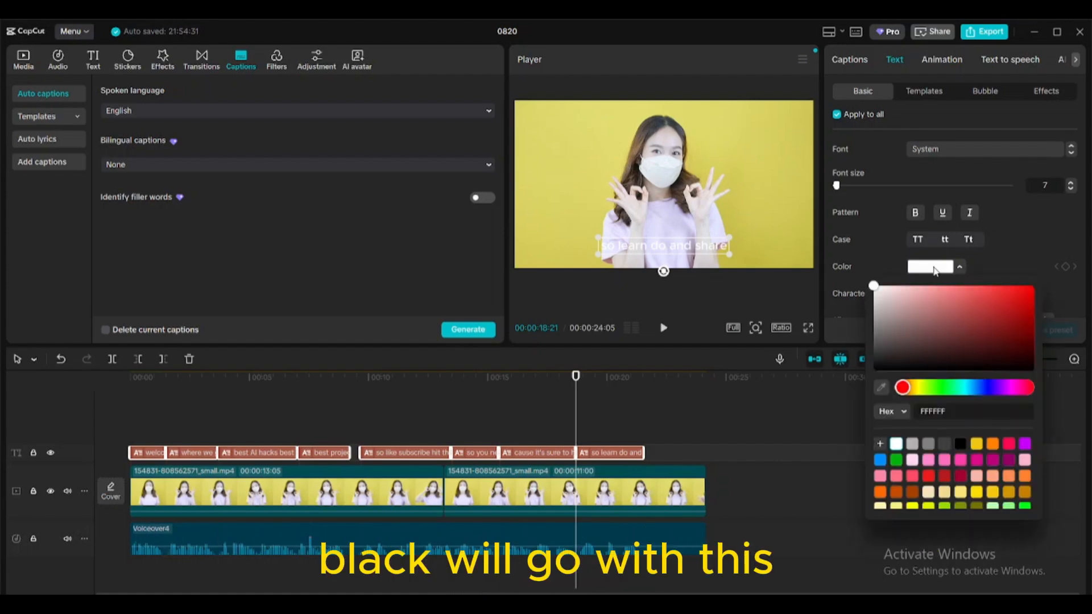
{"action": "left_click", "coordinate": [960, 444]}
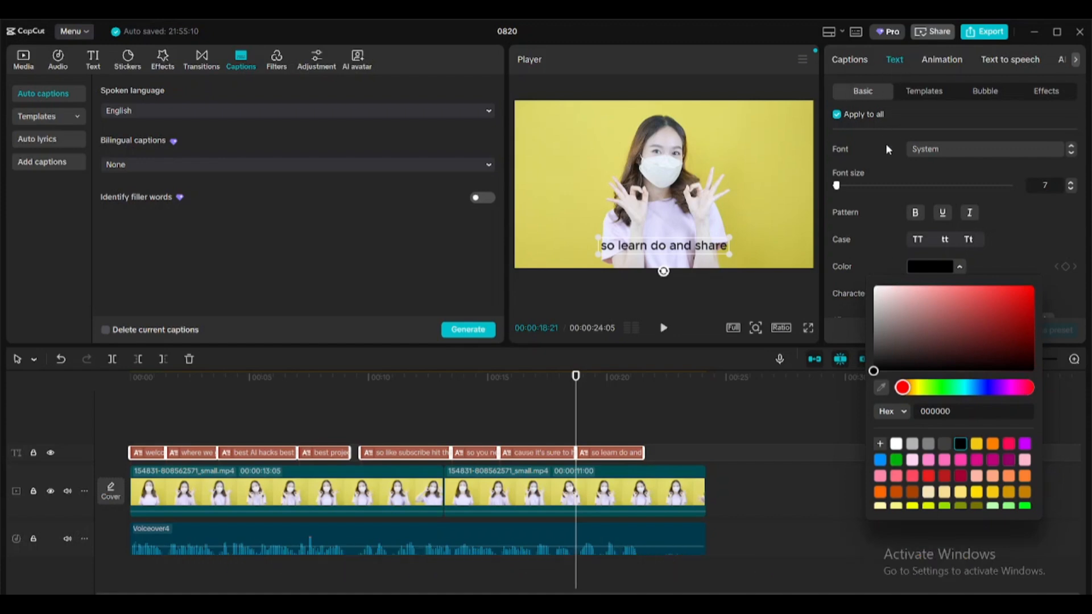
{"action": "left_click", "coordinate": [572, 424]}
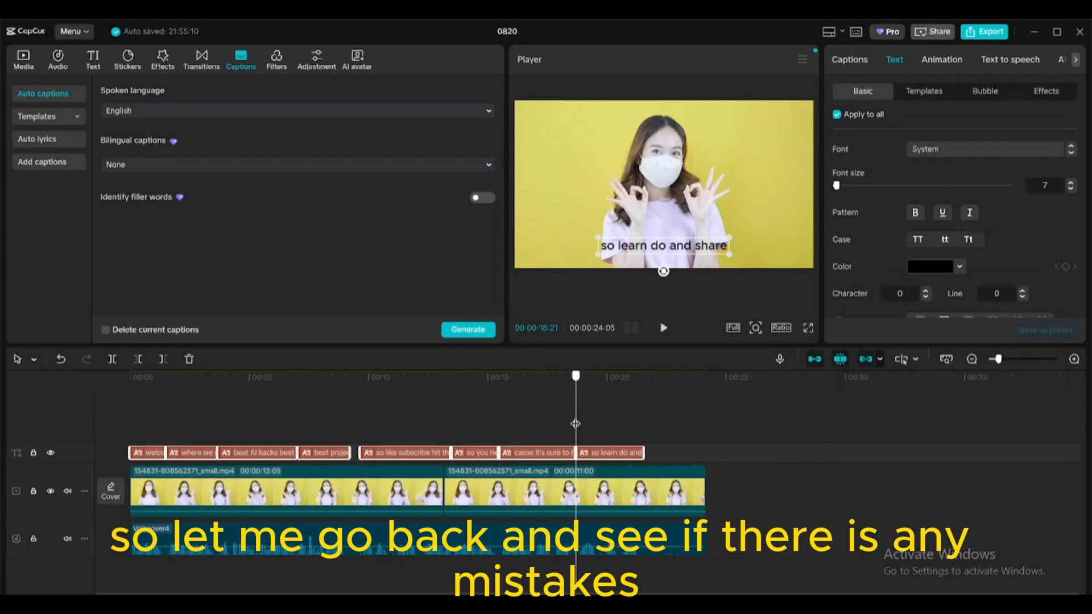
Play the video from the beginning to check the opening captions for mistakes.
{"action": "left_click_drag", "start_coordinate": [563, 423], "coordinate": [520, 427]}
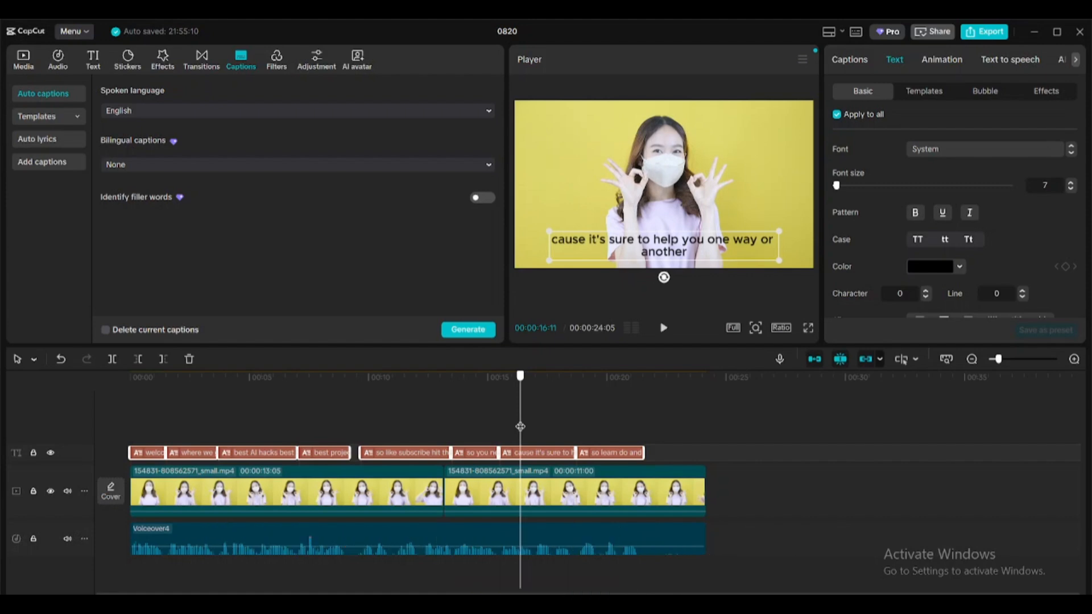
{"action": "left_click_drag", "start_coordinate": [521, 426], "coordinate": [75, 436]}
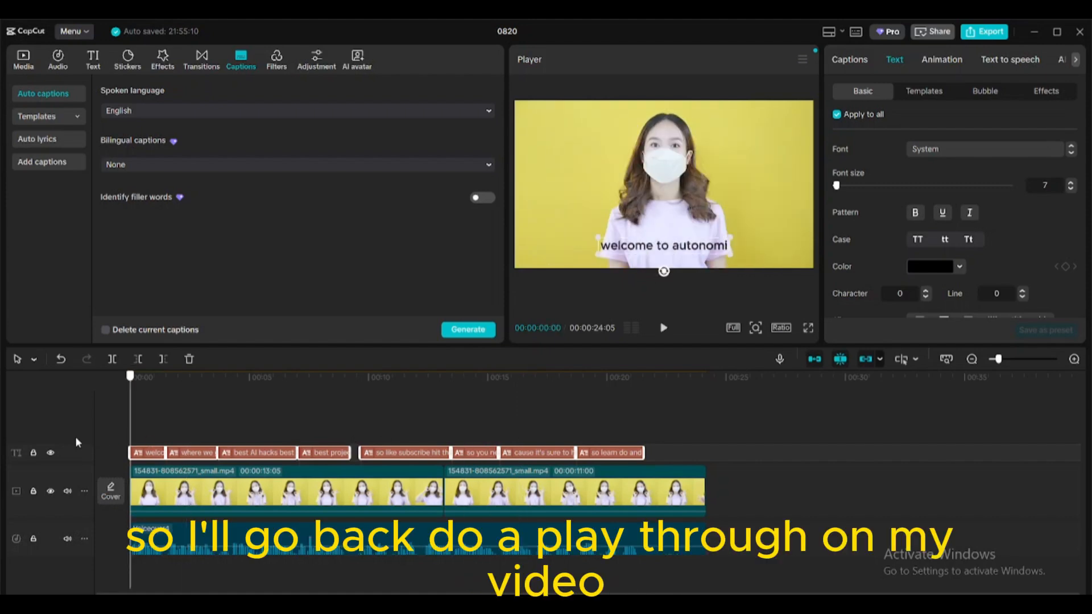
{"action": "left_click", "coordinate": [663, 330]}
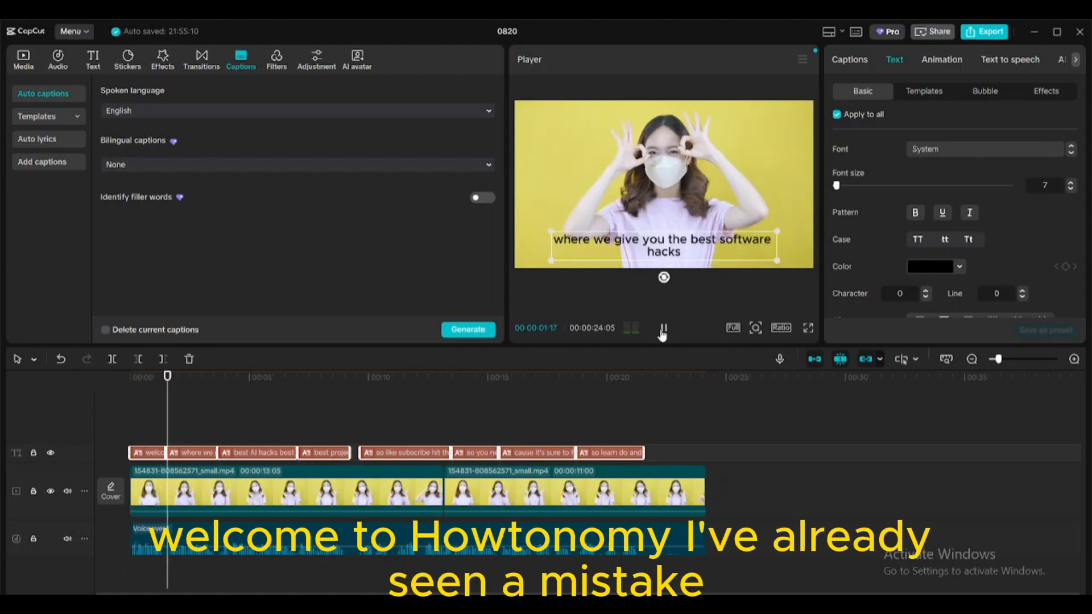
{"action": "left_click", "coordinate": [663, 330]}
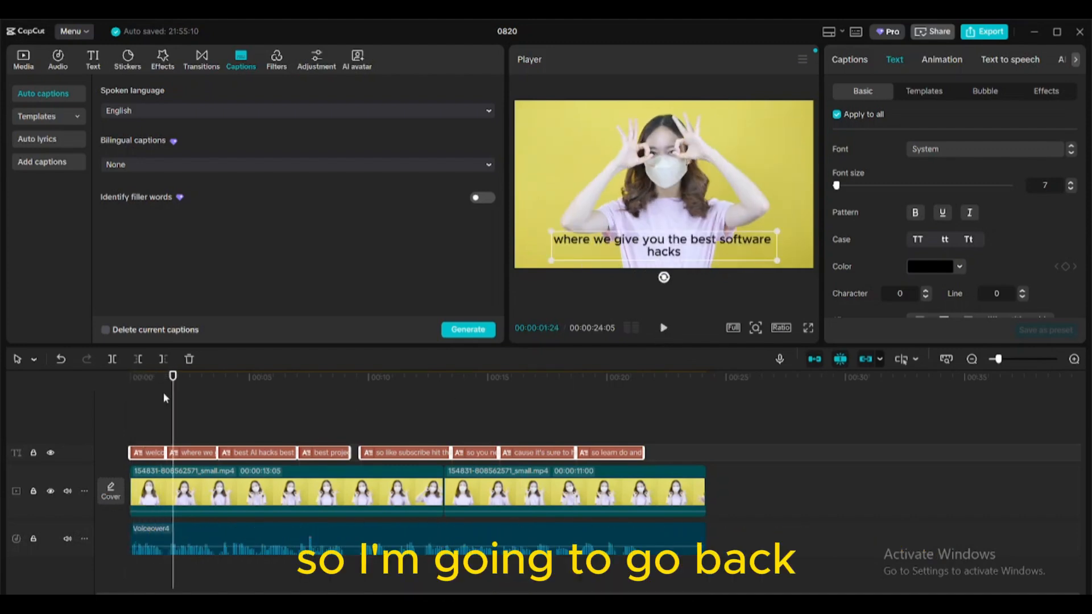
Correct the first caption's text to "welcome to Howtonomy".
{"action": "left_click_drag", "start_coordinate": [172, 405], "coordinate": [154, 405]}
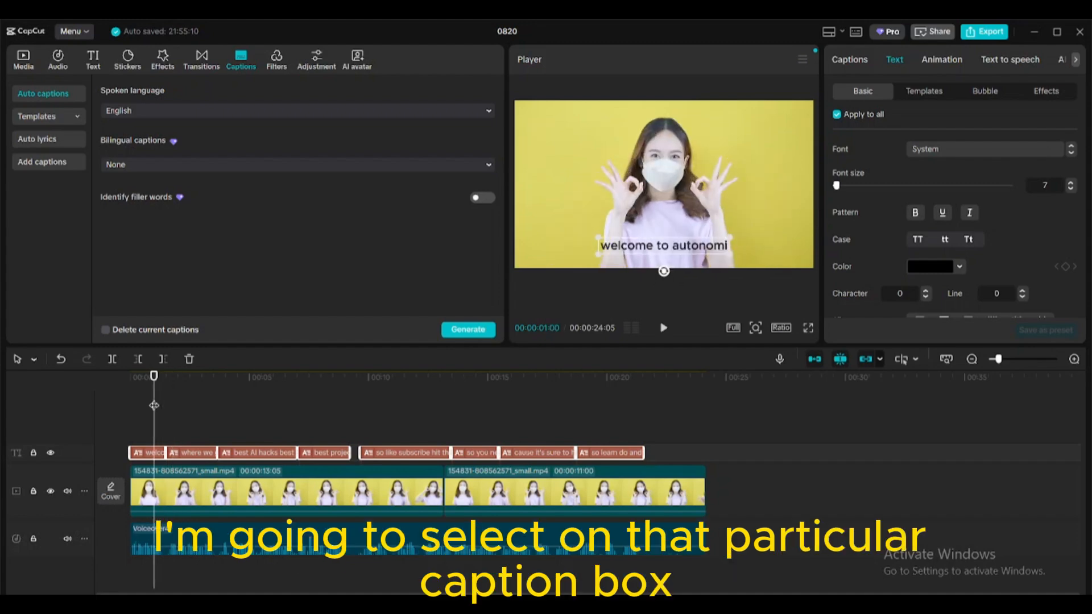
{"action": "left_click", "coordinate": [149, 453]}
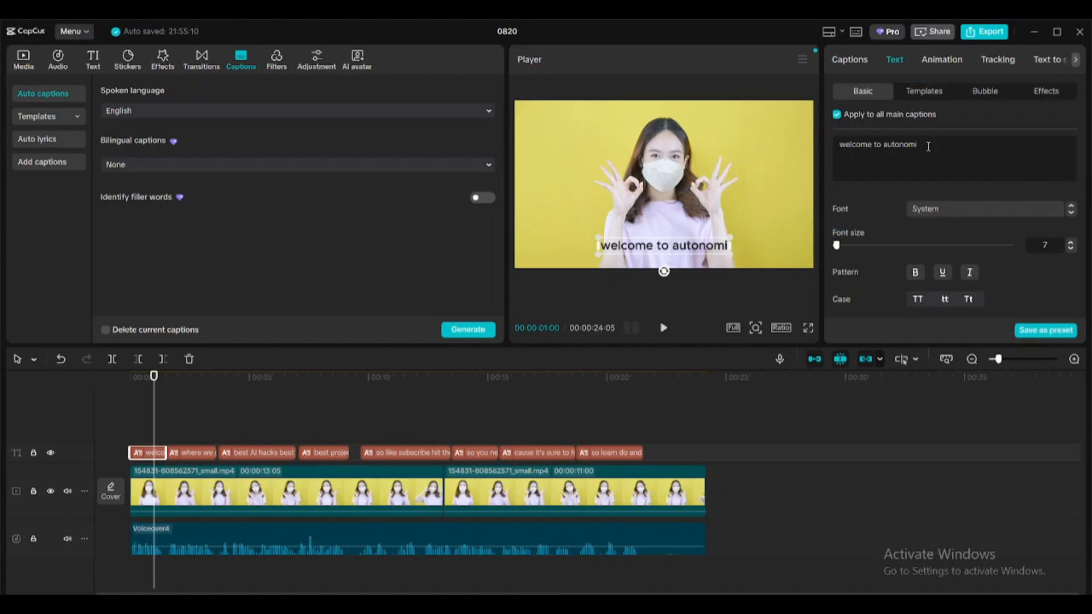
{"action": "key", "text": "BackSpace"}
{"action": "key", "text": "BackSpace"}
{"action": "key", "text": "BackSpace"}
{"action": "key", "text": "BackSpace"}
{"action": "key", "text": "BackSpace"}
{"action": "key", "text": "BackSpace"}
{"action": "key", "text": "BackSpace"}
{"action": "key", "text": "BackSpace"}
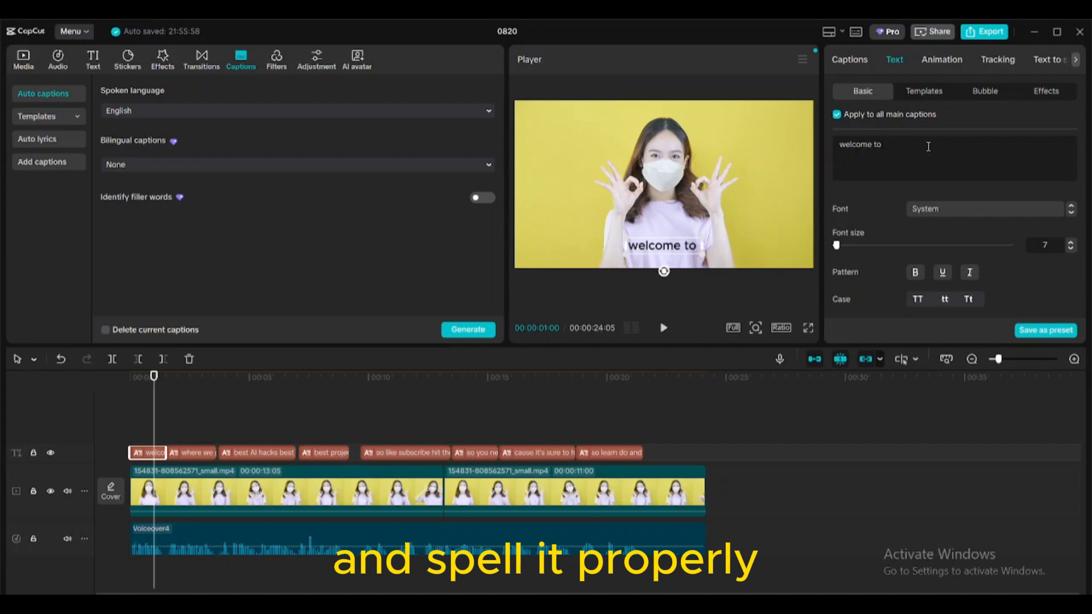
{"action": "type", "text": "Howto"}
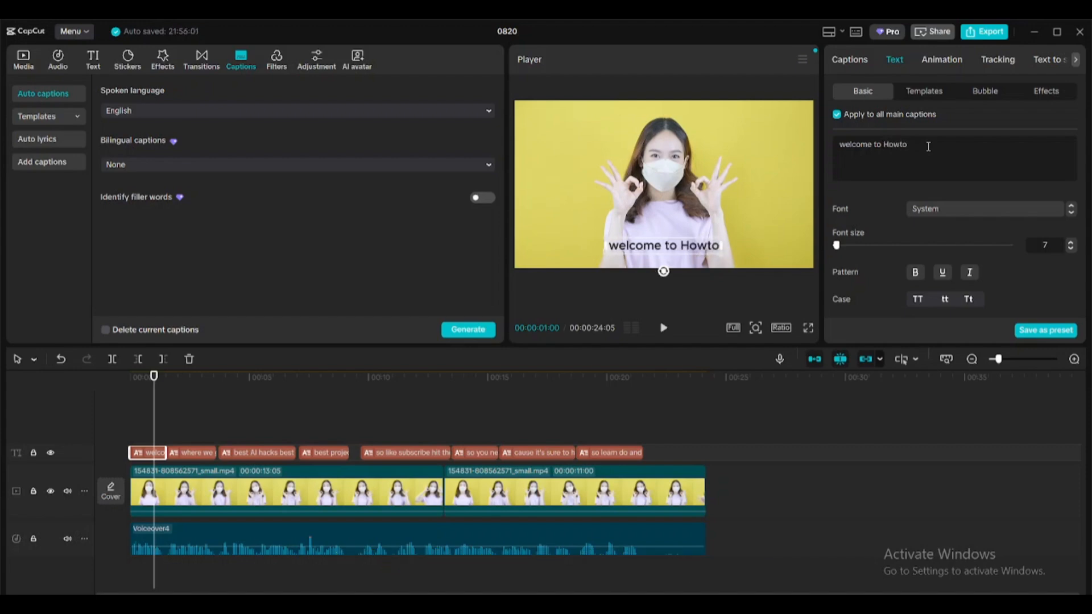
{"action": "type", "text": "nomy"}
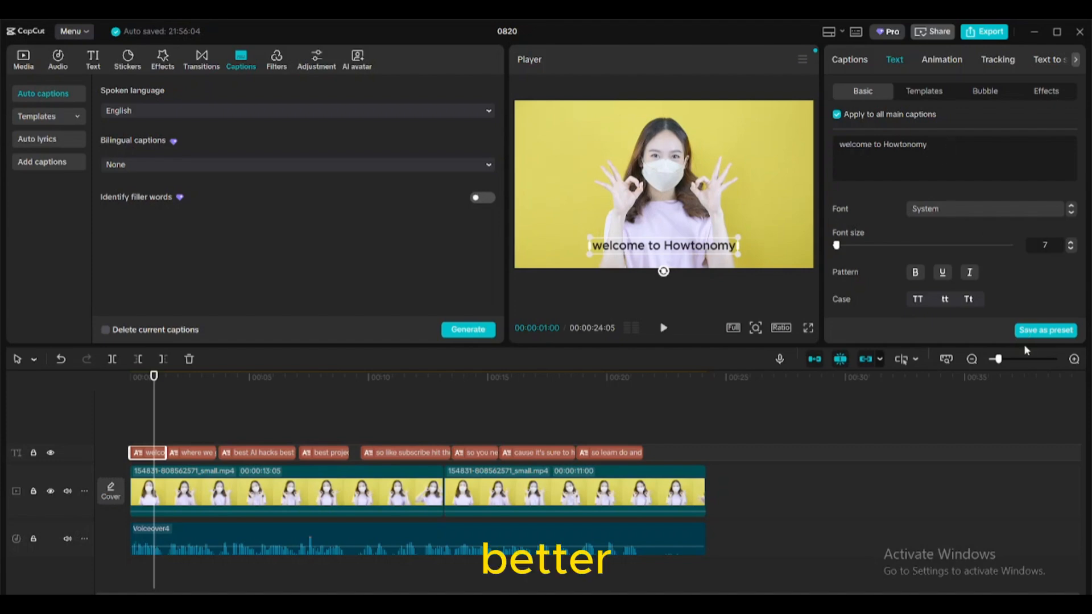
Play through the rest of the video to review the remaining captions.
{"action": "left_click", "coordinate": [664, 330]}
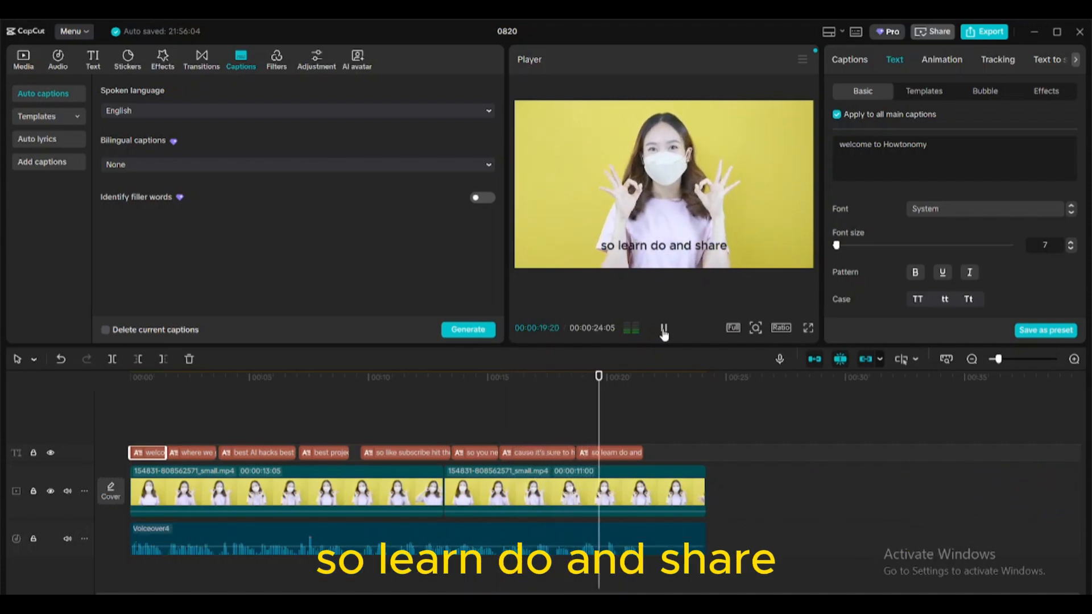
{"action": "left_click", "coordinate": [663, 330]}
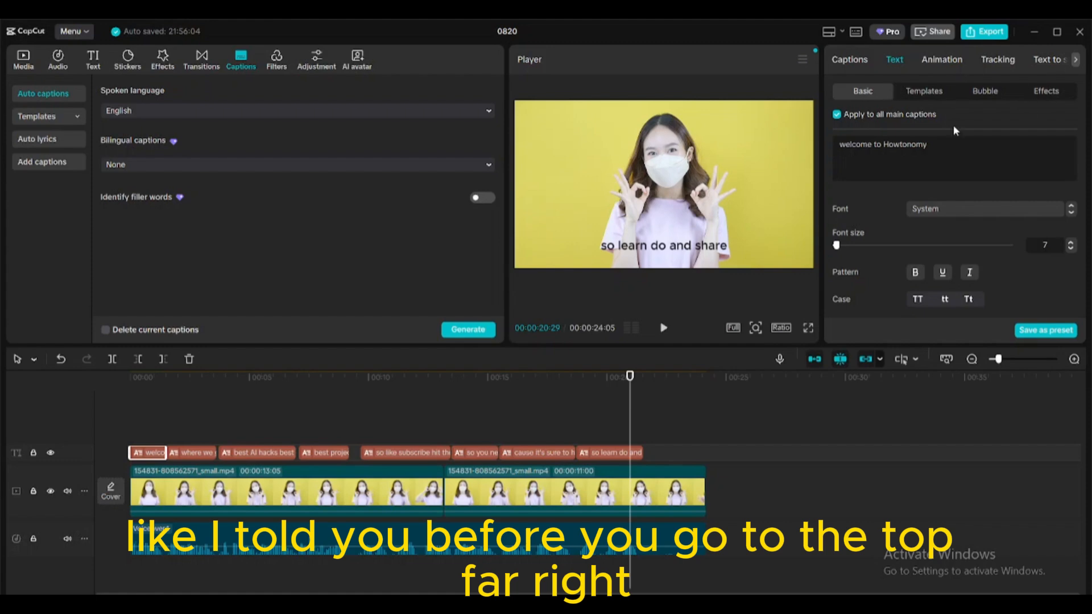
Try adjusting the captions' scale in the transform settings and return it to 100%.
{"action": "scroll", "coordinate": [1082, 160], "scroll_direction": "down", "scroll_amount": 2}
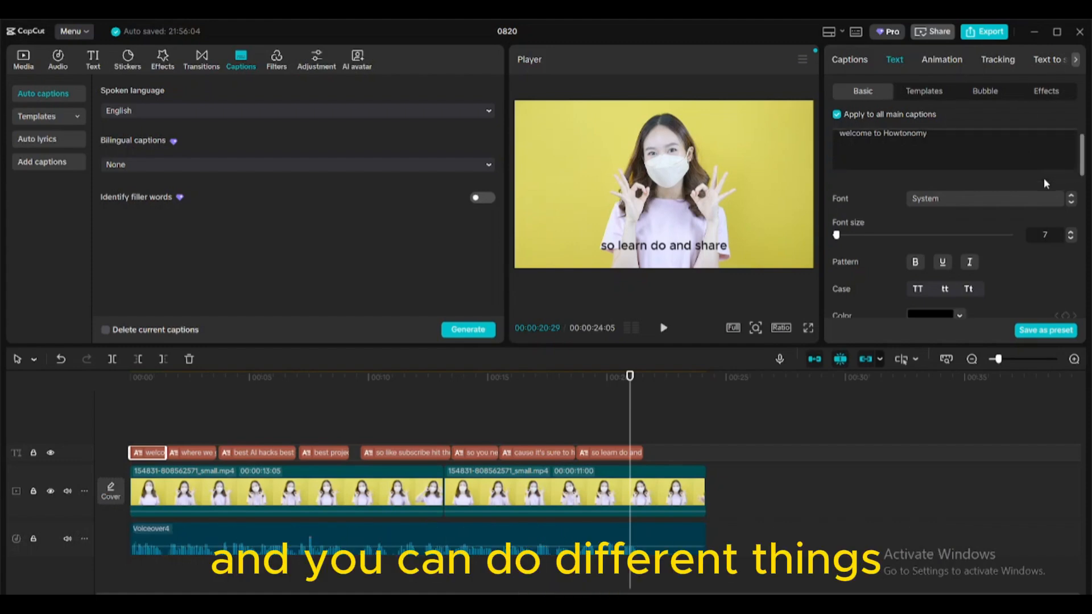
{"action": "left_click_drag", "start_coordinate": [1082, 159], "coordinate": [1083, 207]}
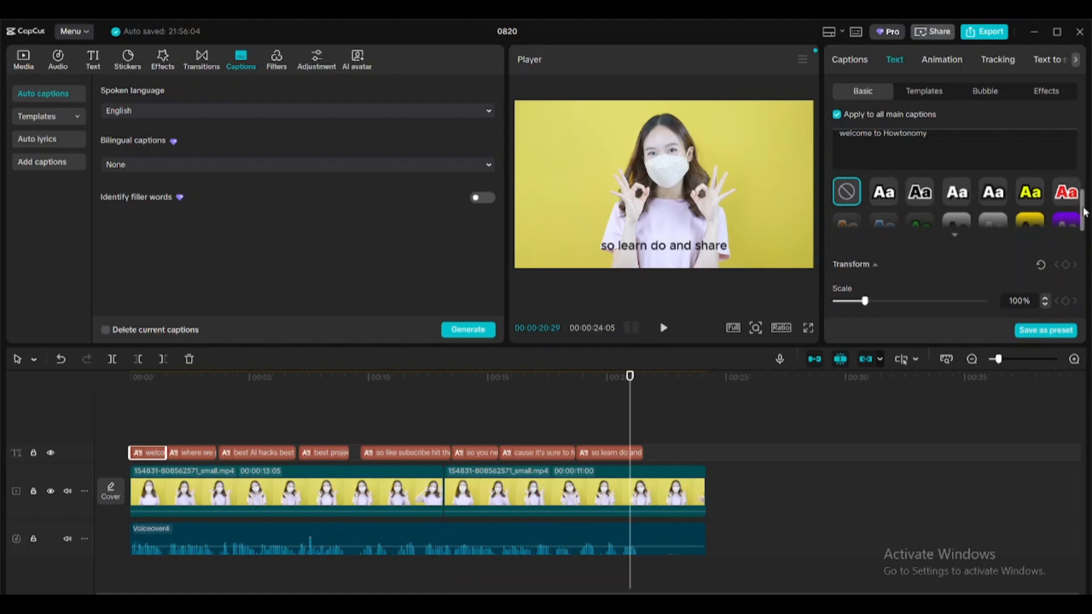
{"action": "scroll", "coordinate": [892, 242], "scroll_direction": "down", "scroll_amount": 2}
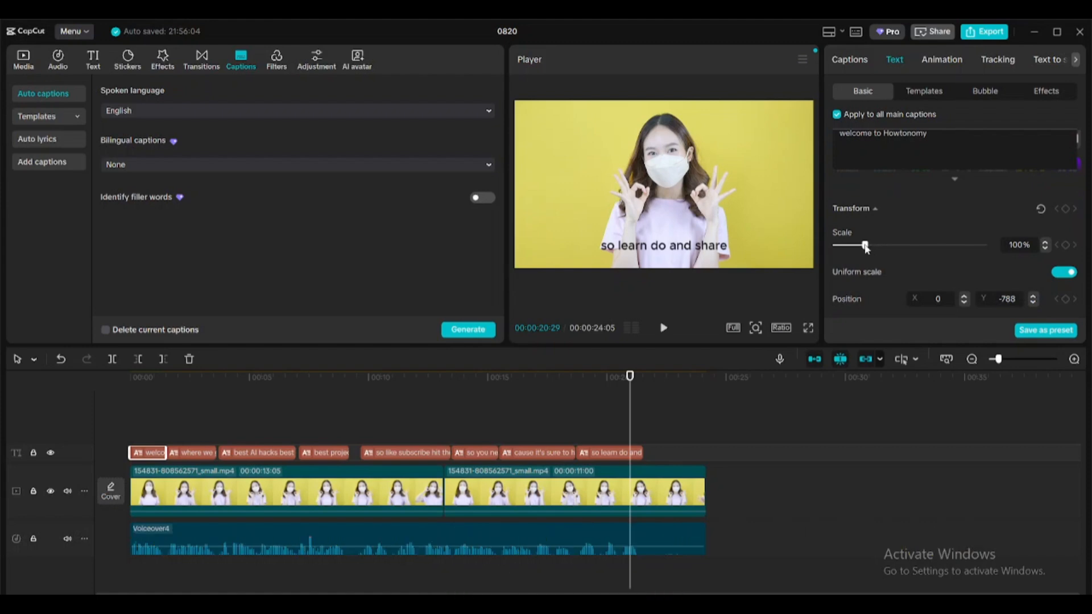
{"action": "mouse_move", "coordinate": [870, 246]}
{"action": "left_mouse_down"}
{"action": "mouse_move", "coordinate": [885, 250]}
{"action": "mouse_move", "coordinate": [865, 252]}
{"action": "left_mouse_up"}
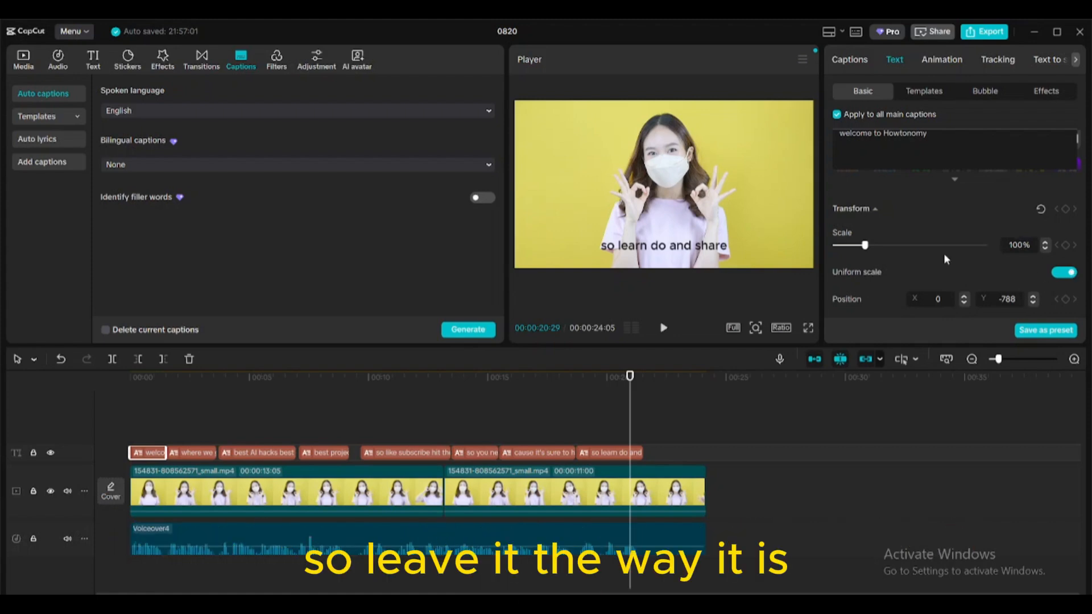
{"action": "scroll", "coordinate": [944, 259], "scroll_direction": "up", "scroll_amount": 5}
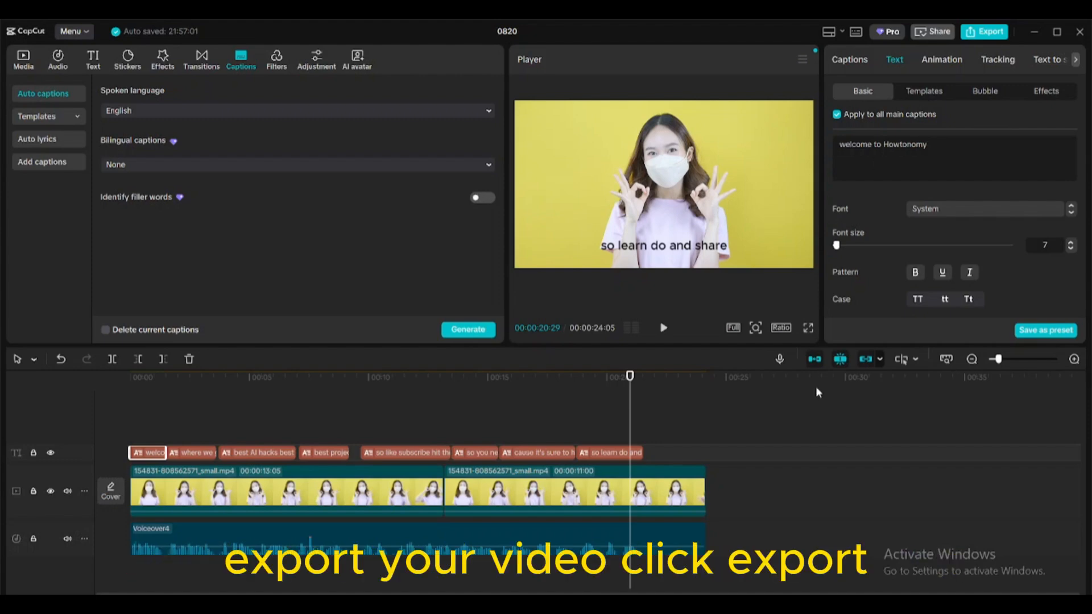
Open the export settings for the captioned video.
{"action": "left_click", "coordinate": [982, 34]}
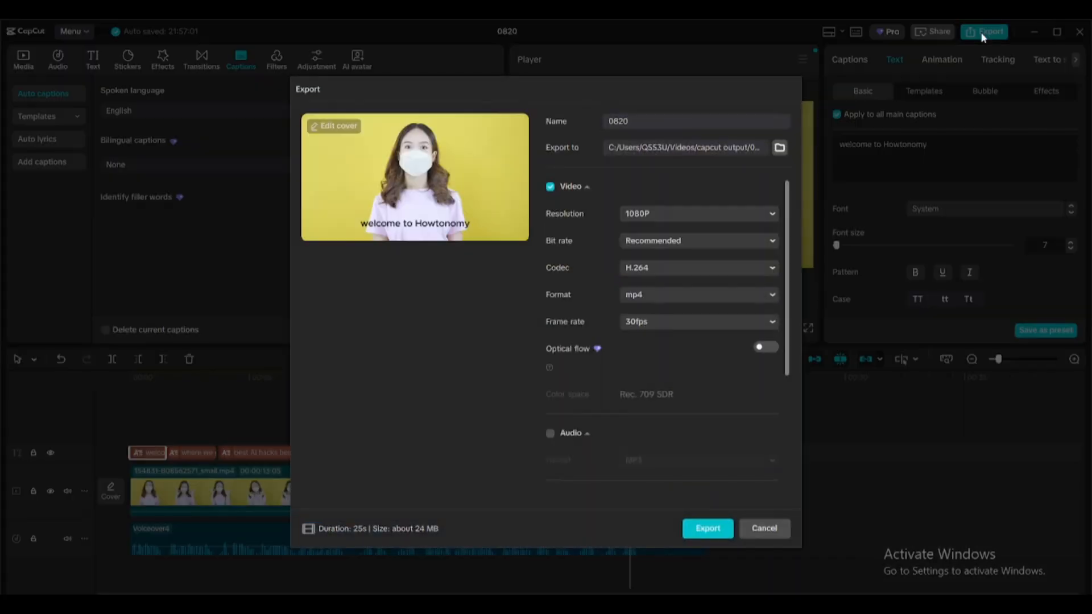